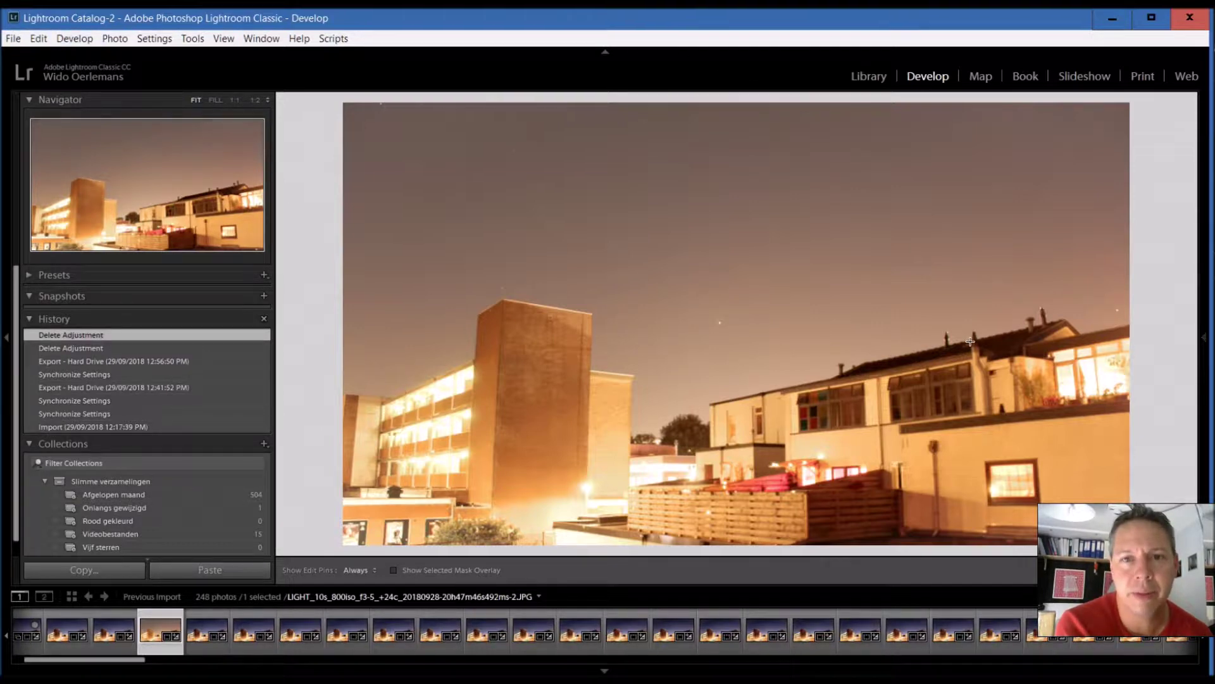
Step: Show and pin the right-hand Develop panel group beside the night photo of the buildings
click(1205, 339)
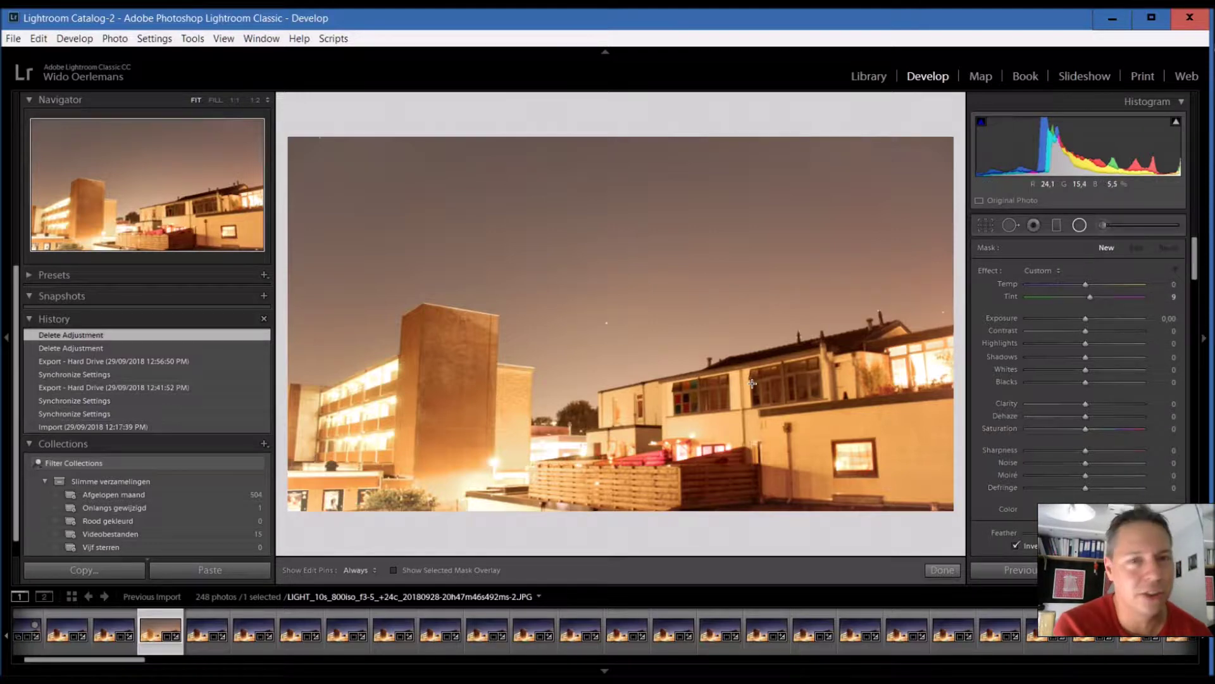
Step: Lay a graduated filter over the night sky and nudge its transition to the rooftops
click(1056, 226)
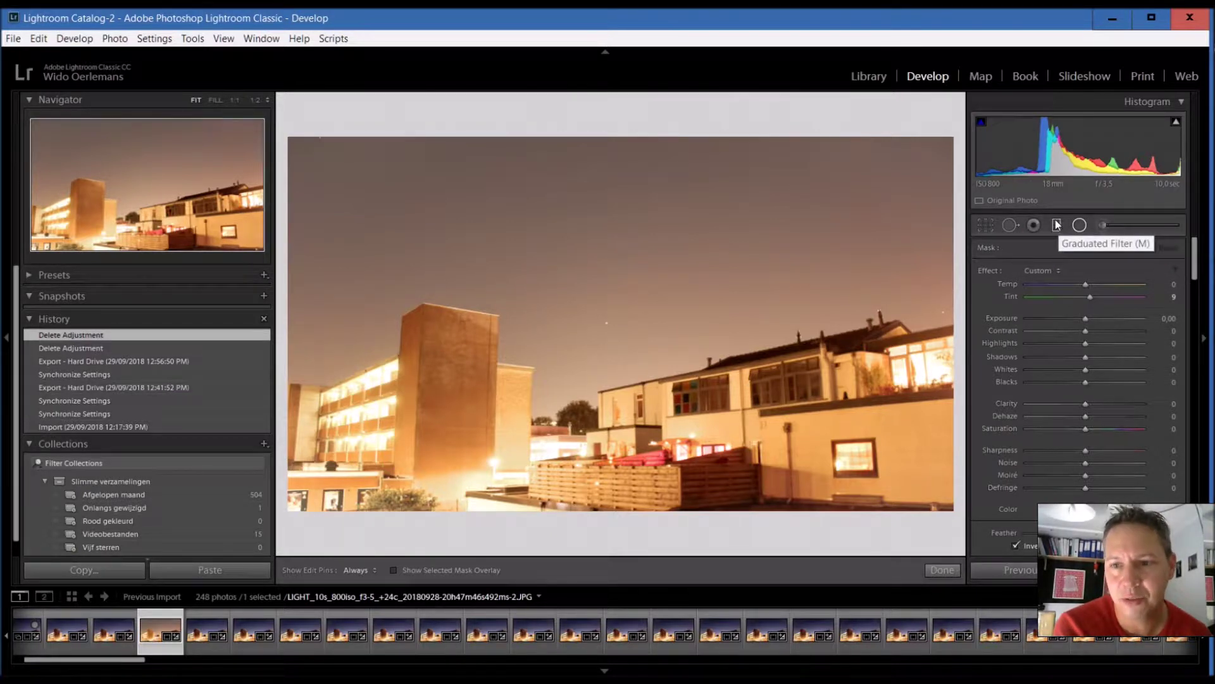
drag(600, 358, 631, 406)
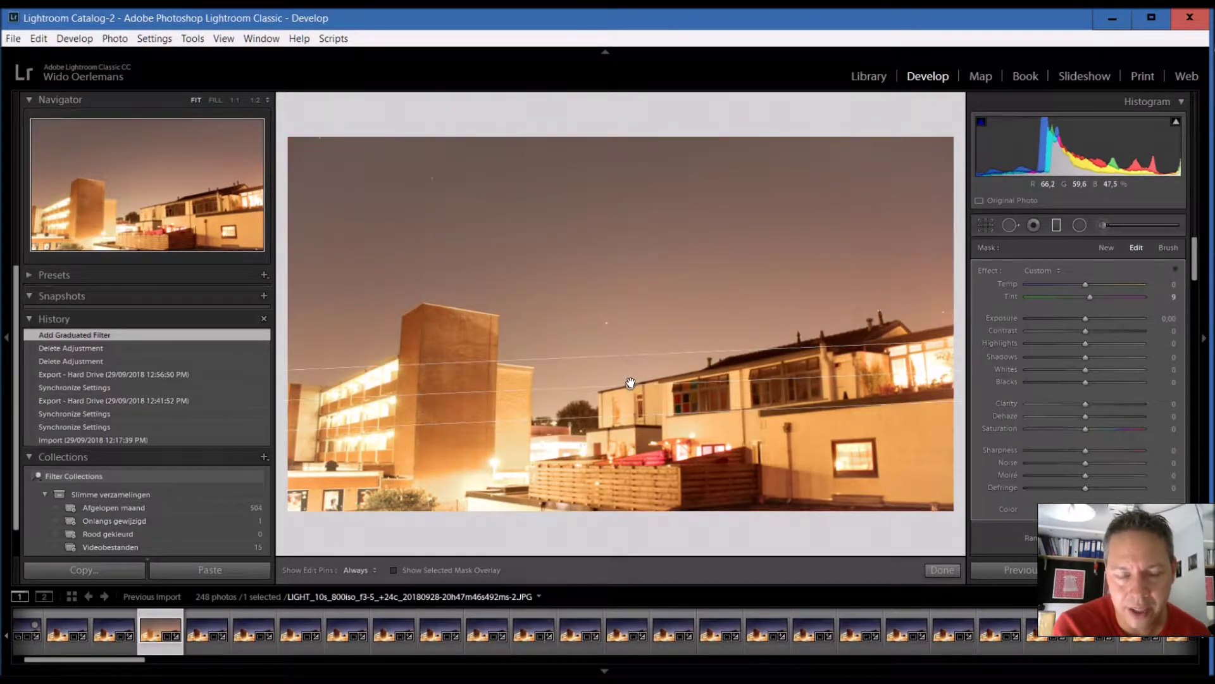
mouse_move(631, 383)
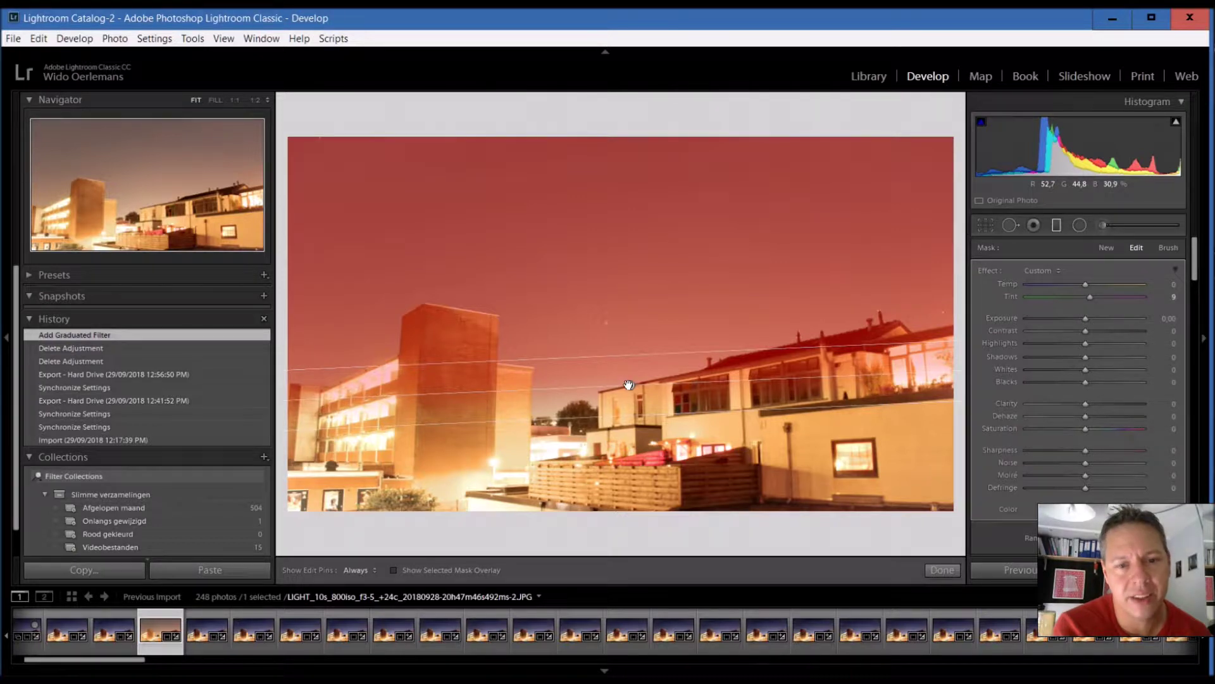
drag(629, 385, 564, 393)
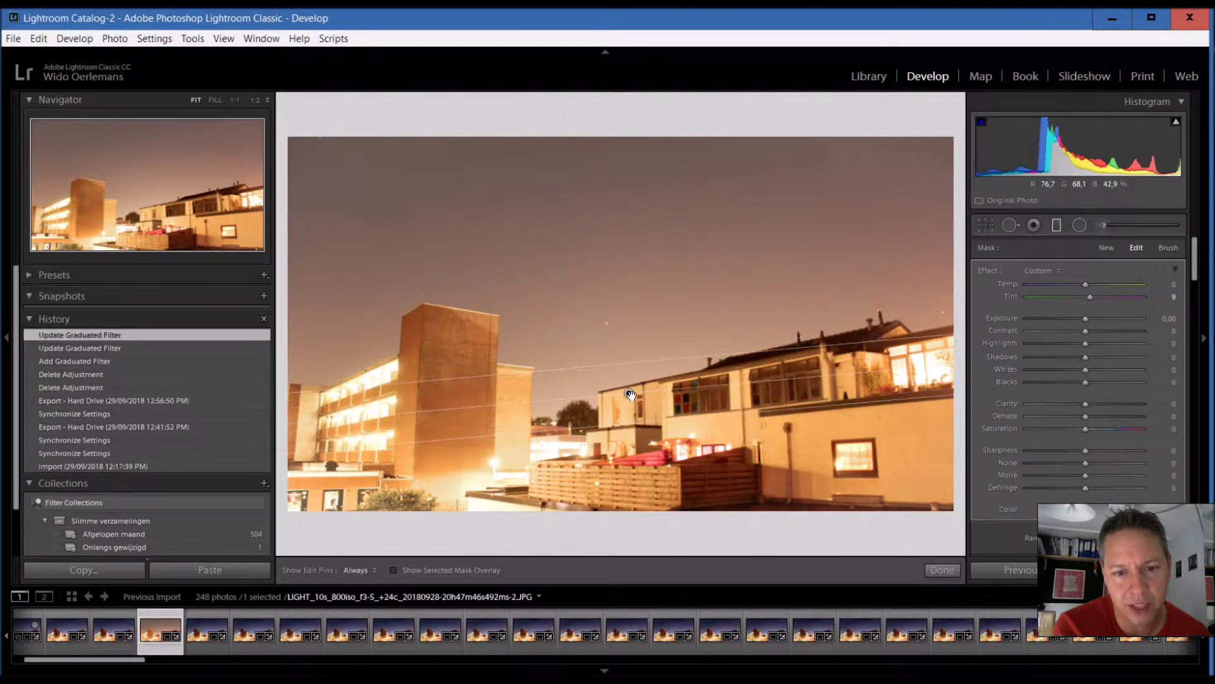
drag(625, 427, 622, 379)
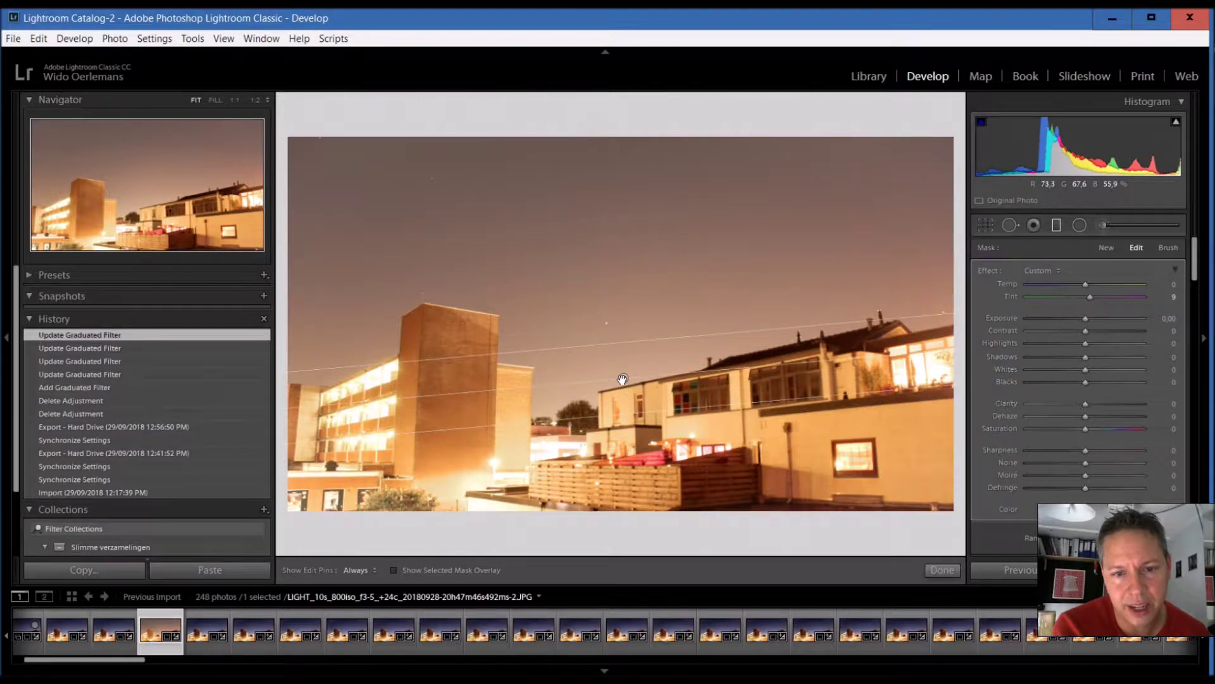
mouse_move(623, 379)
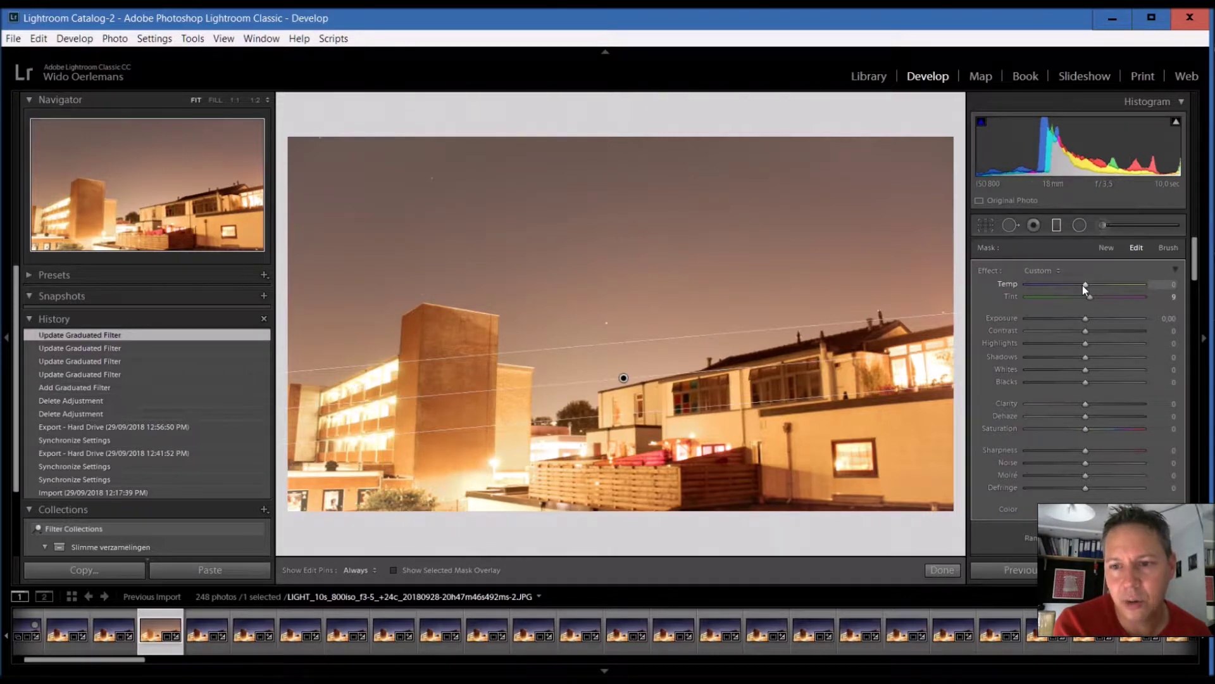
Step: Cool the sky filter to Temp -55, raise Saturation to 38 and push Clarity to 100
drag(1084, 285, 1069, 284)
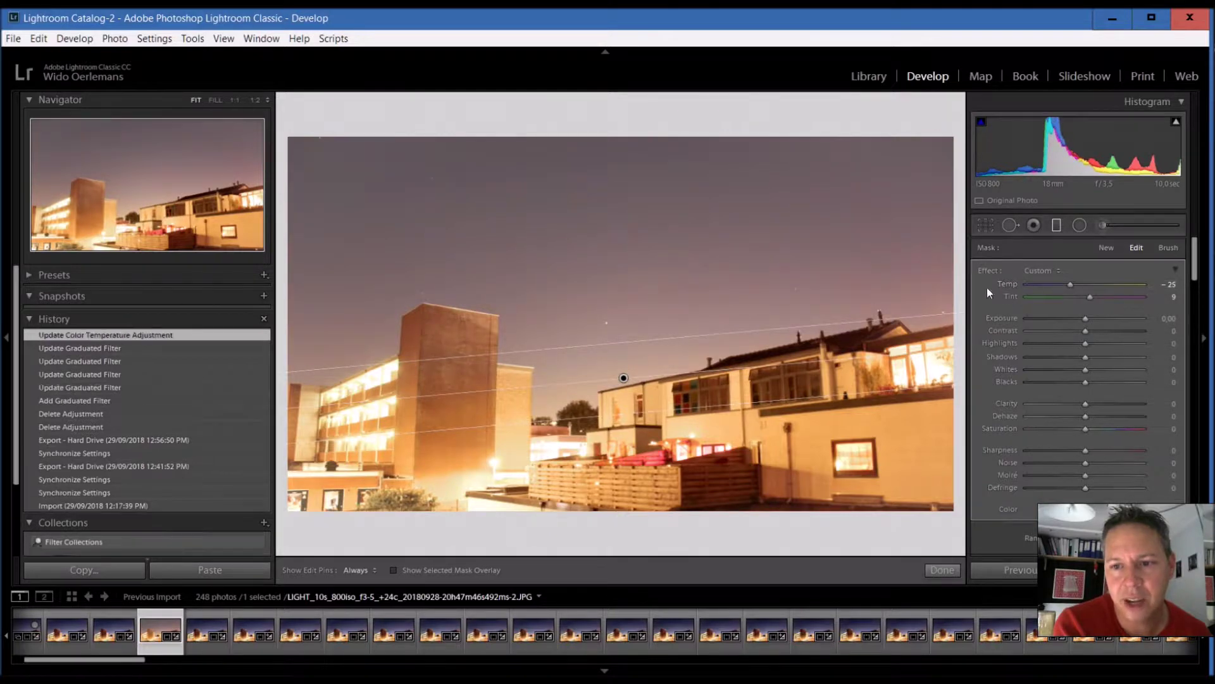
mouse_move(1071, 284)
mouse_down()
mouse_move(1031, 283)
mouse_move(1072, 283)
mouse_move(1054, 283)
mouse_up()
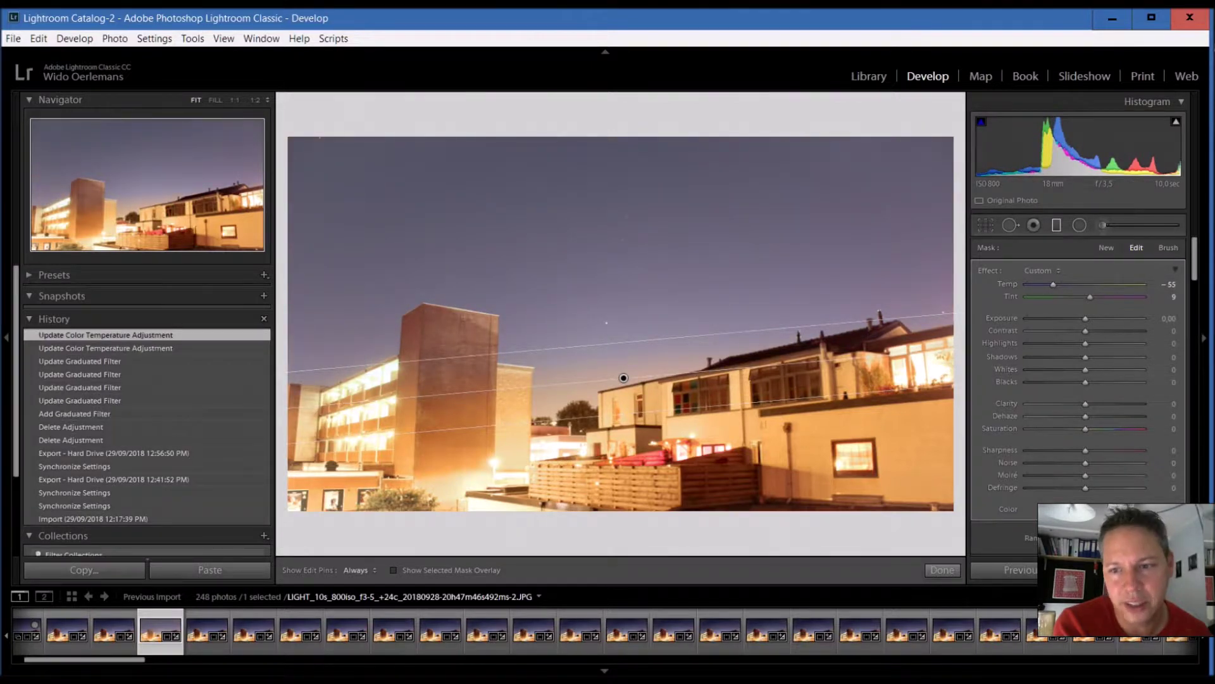
drag(1196, 275, 1195, 290)
mouse_move(1084, 328)
mouse_down()
mouse_move(1118, 328)
mouse_move(1107, 331)
mouse_up()
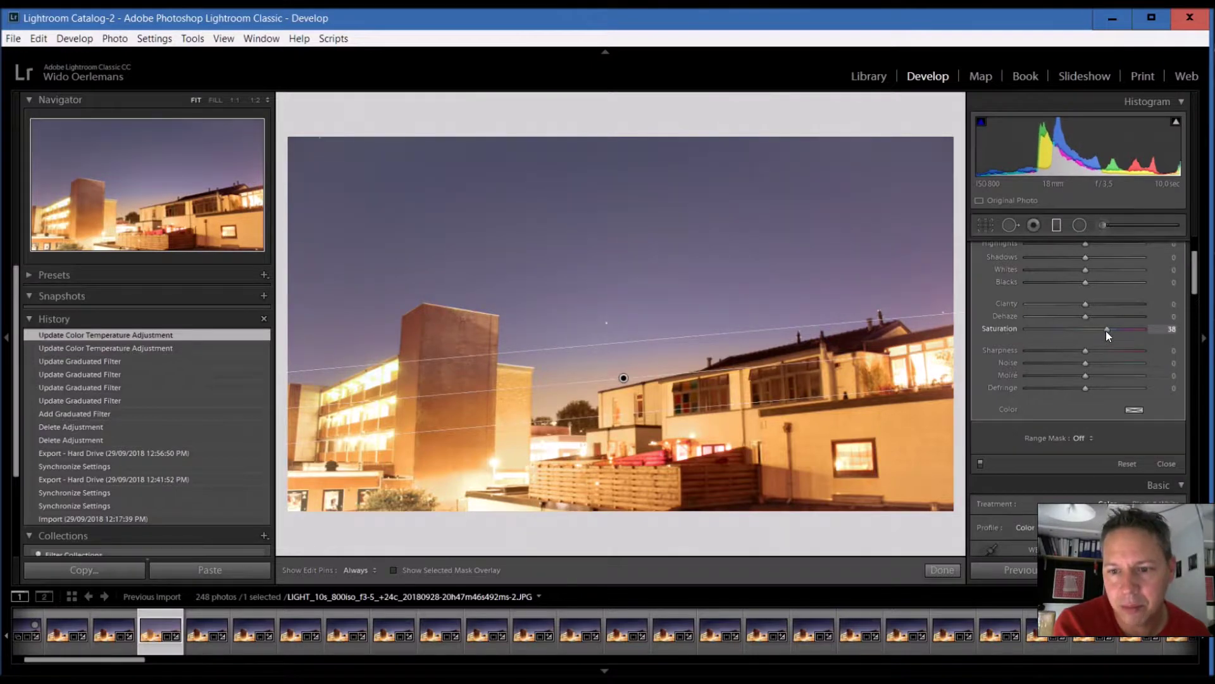
scroll(1193, 264, up, 2)
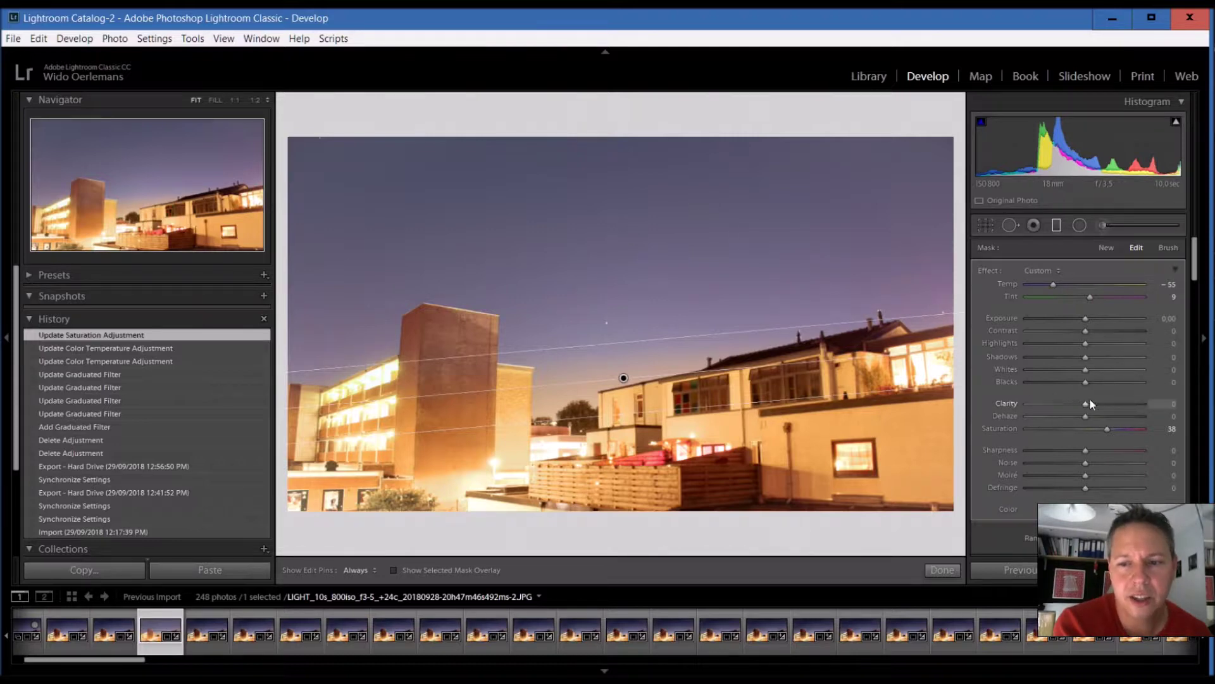
drag(1083, 404, 1143, 404)
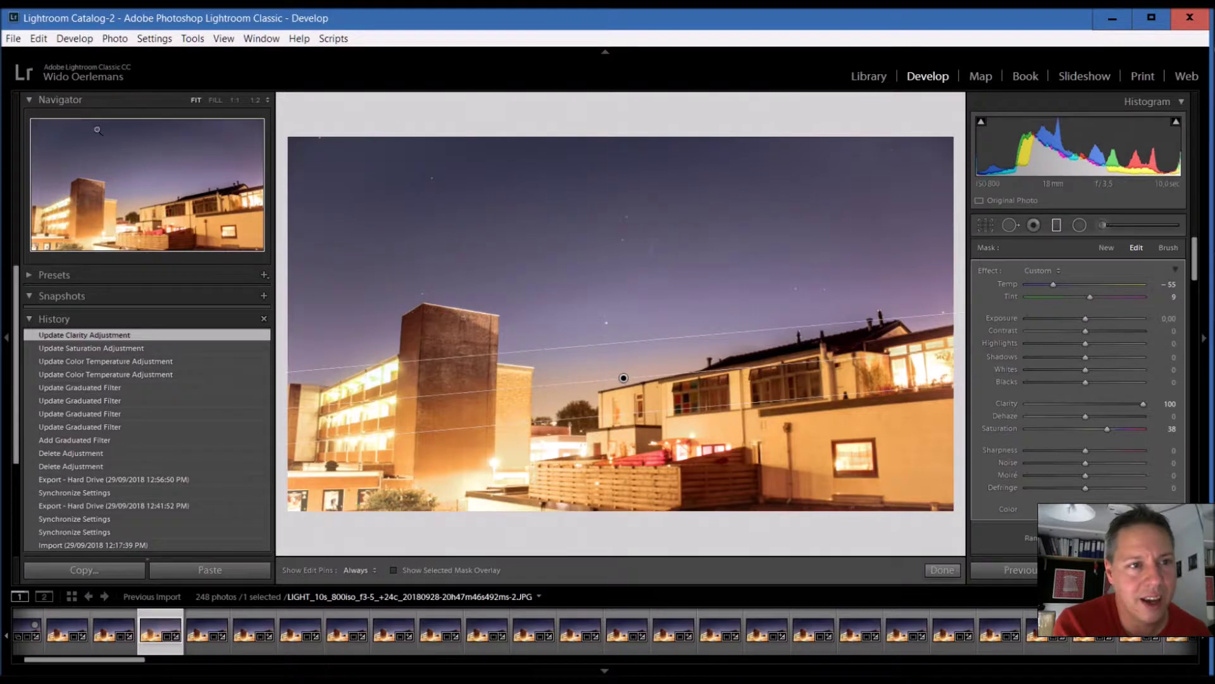
Step: Zoom to 1:2 on the sky and ease the filter's Clarity down to 47
click(214, 100)
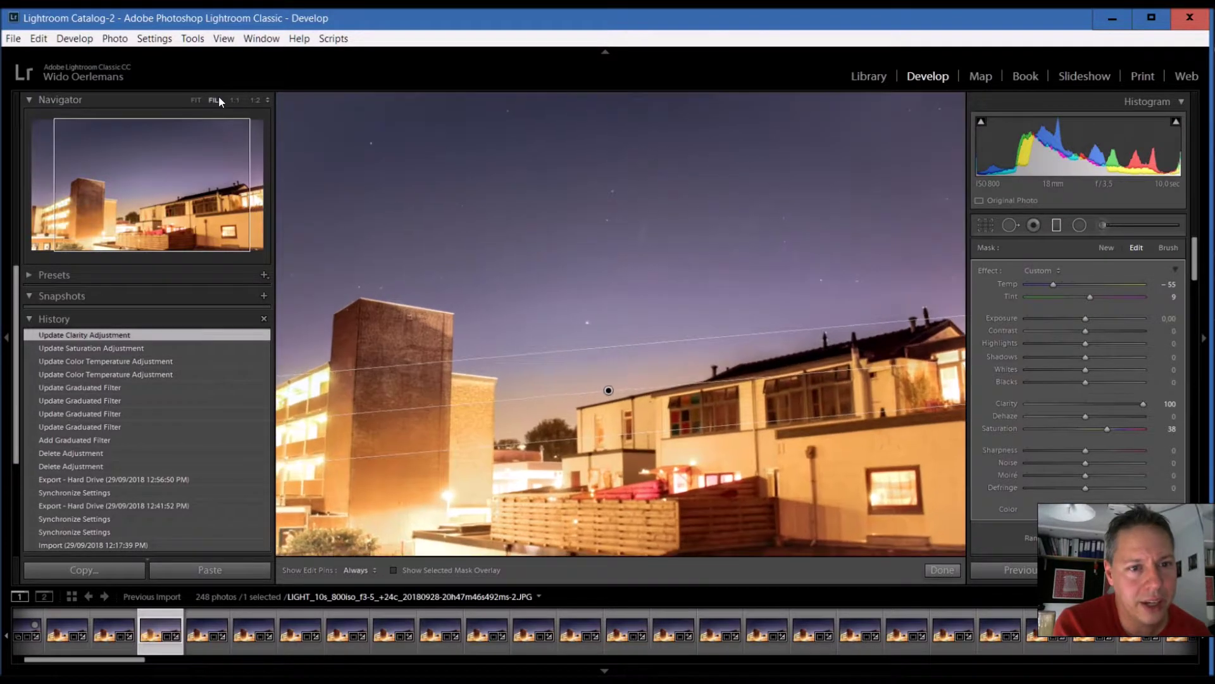
click(254, 100)
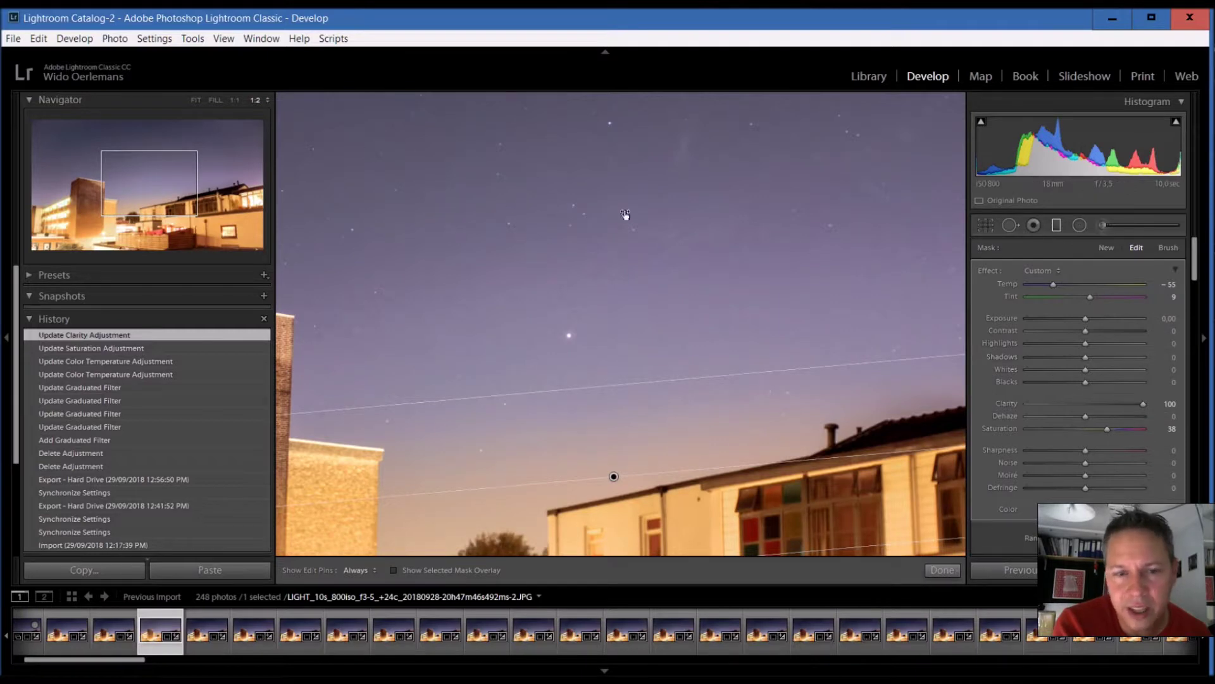
click(128, 144)
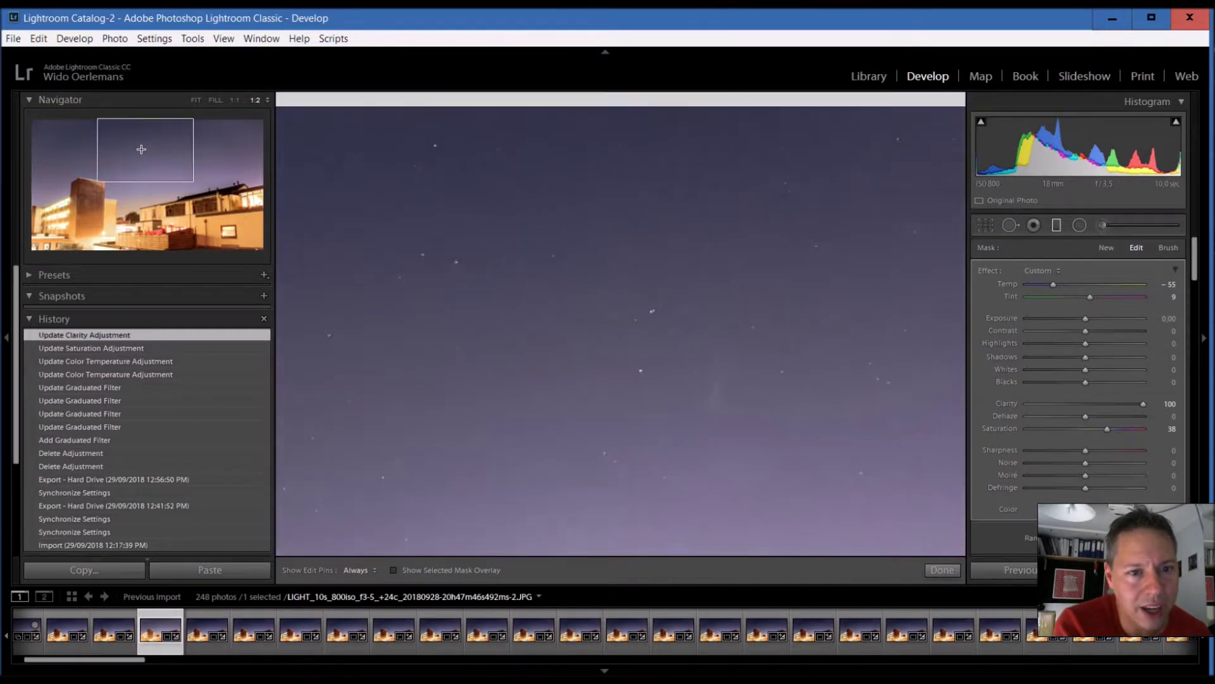
drag(128, 145, 151, 153)
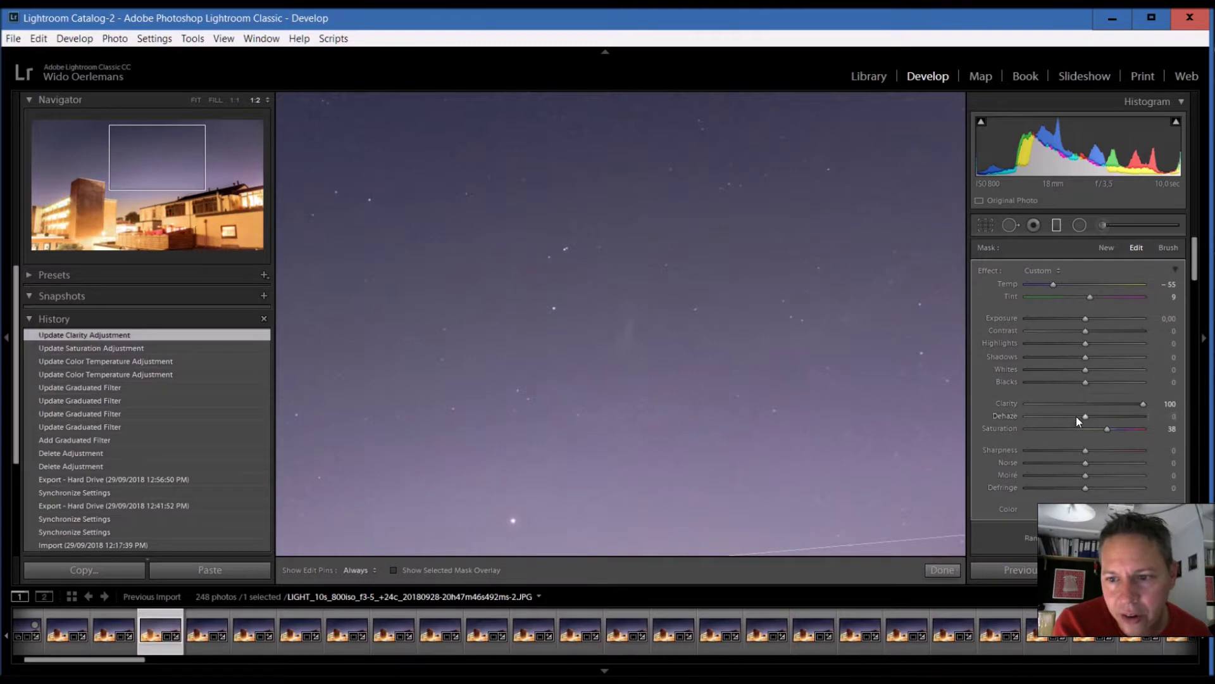
drag(1142, 403, 1109, 407)
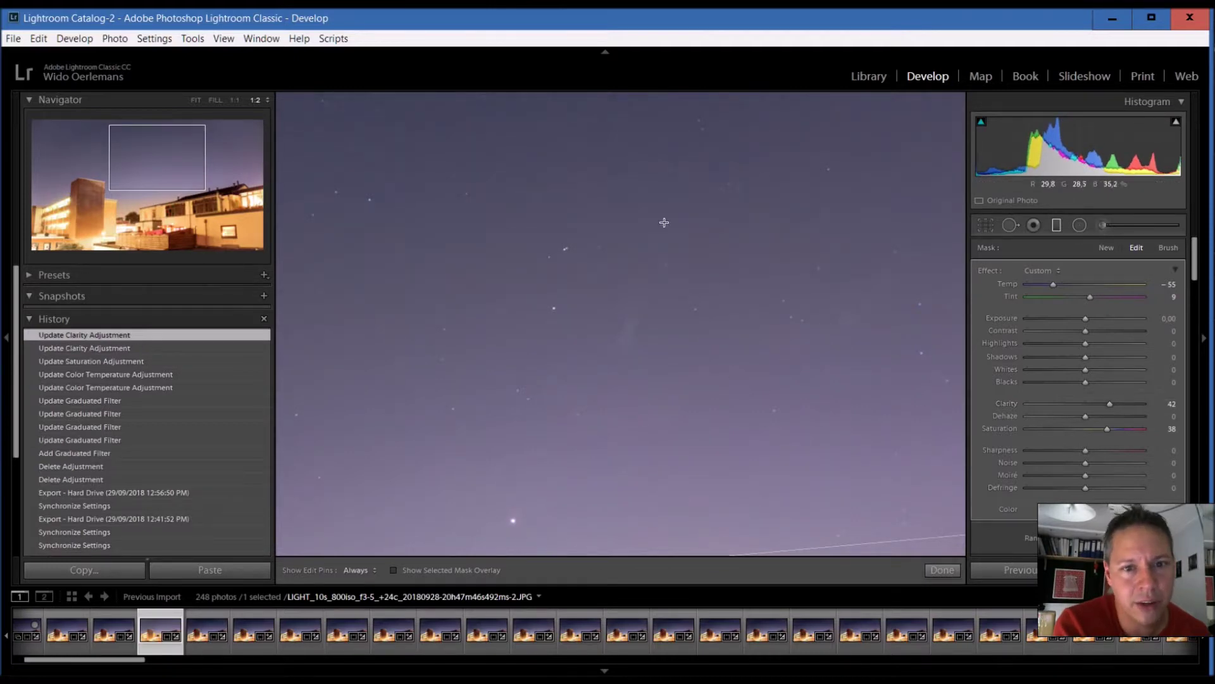
mouse_move(1108, 409)
mouse_down()
mouse_move(1073, 403)
mouse_move(1135, 402)
mouse_move(1119, 402)
mouse_up()
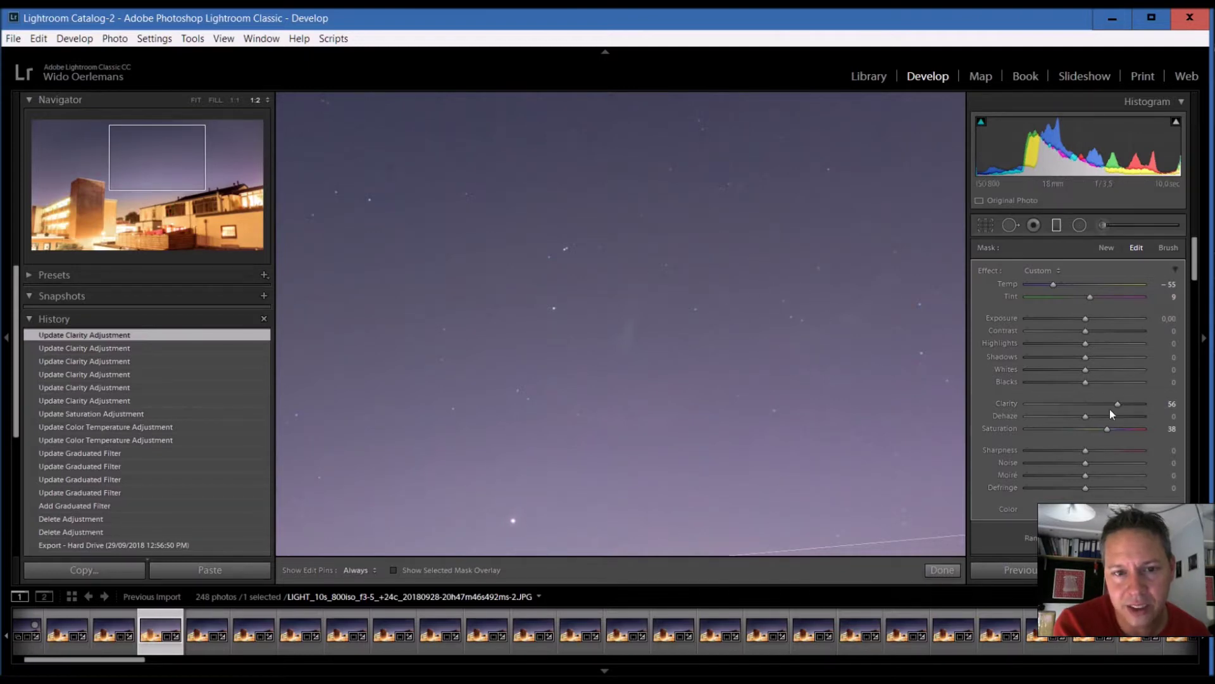
drag(1118, 401, 1112, 402)
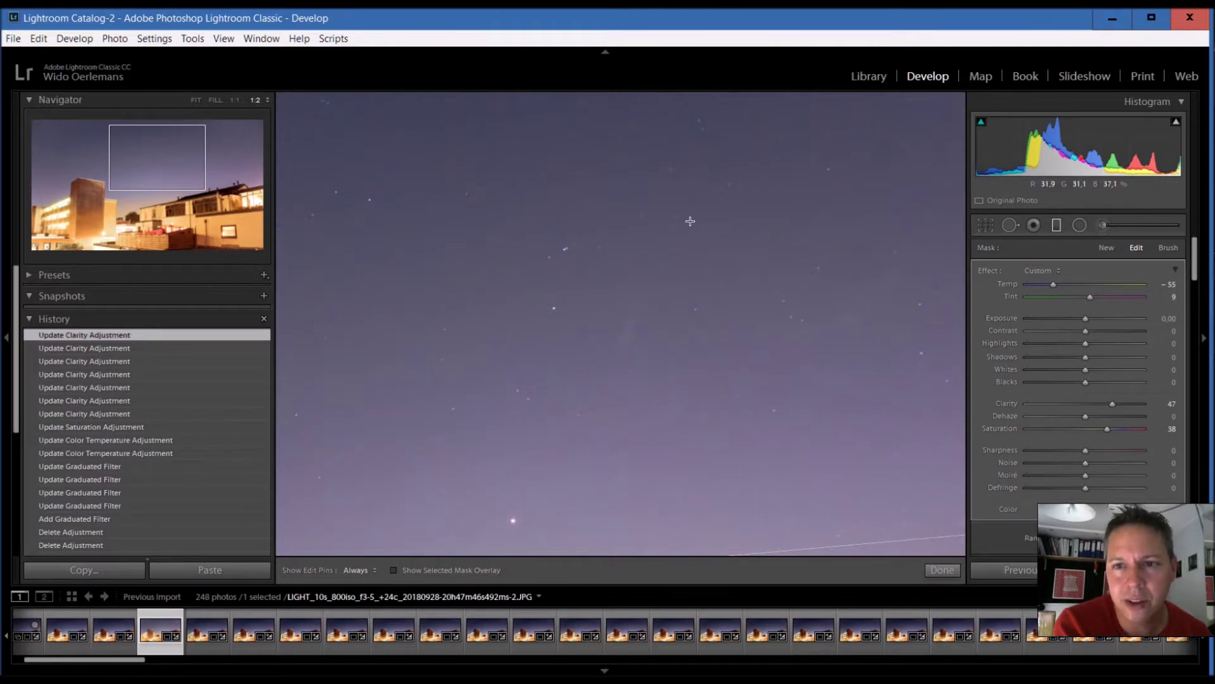
Step: Fit the photo in view and darken the sky filter's Exposure to -0.52
click(184, 98)
click(193, 99)
drag(1088, 320, 1086, 320)
mouse_move(1081, 320)
mouse_down()
mouse_move(1068, 318)
mouse_move(1077, 309)
mouse_move(1087, 331)
mouse_move(1109, 331)
mouse_move(1096, 333)
mouse_up()
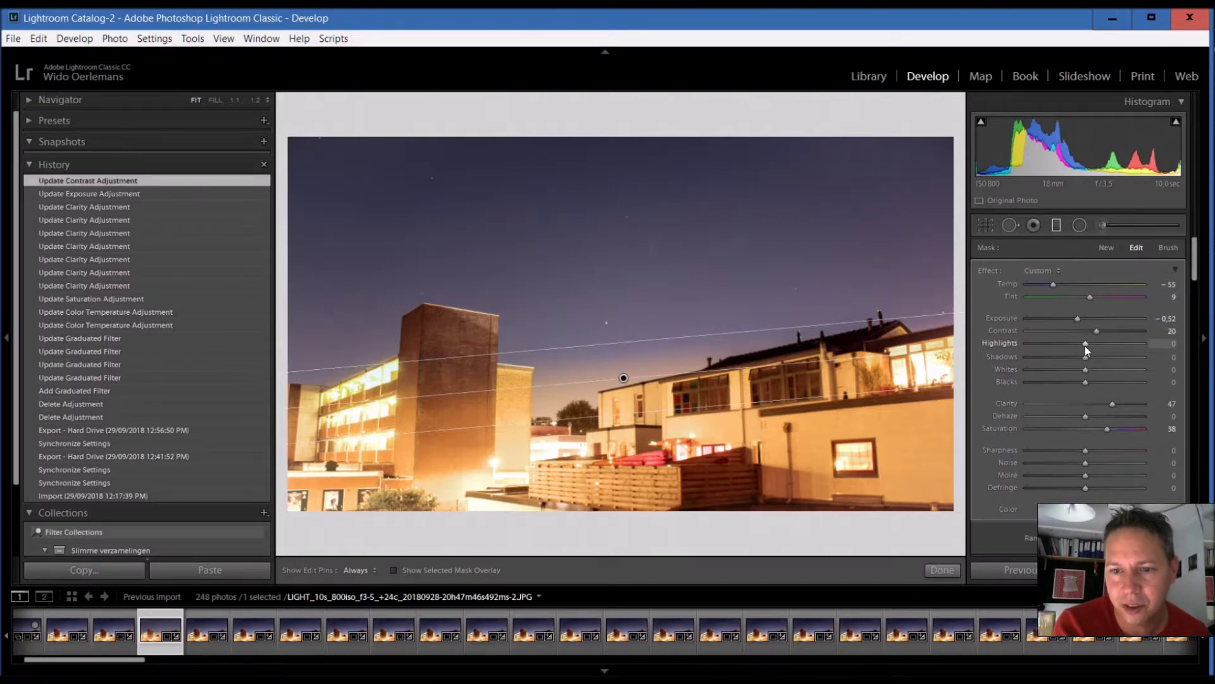
Step: Raise the sky filter's Highlights to 34, then close and reopen the graduated filter
drag(1085, 346, 1086, 389)
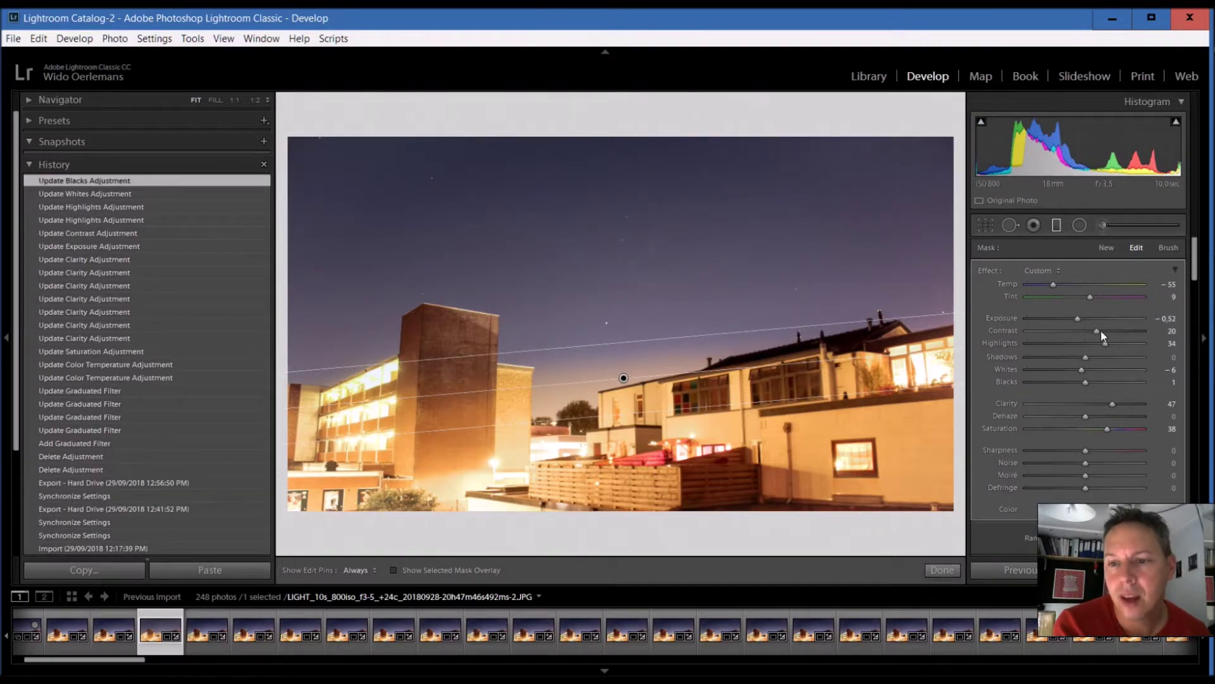
click(1048, 223)
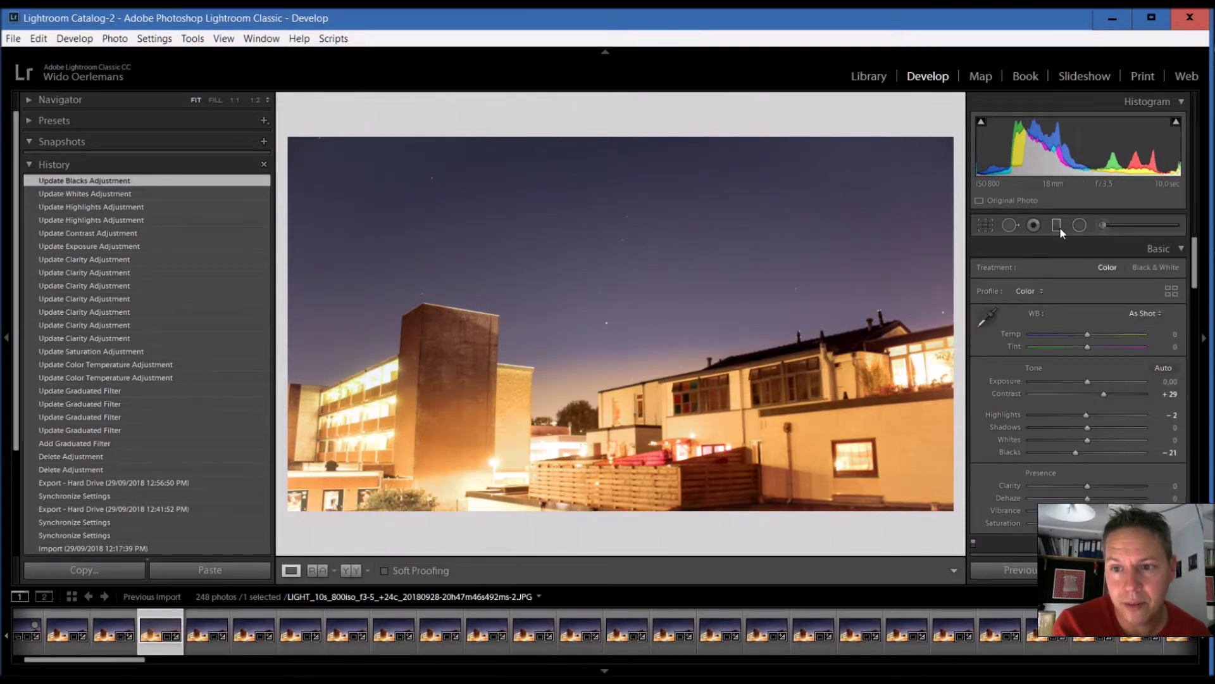
click(1057, 225)
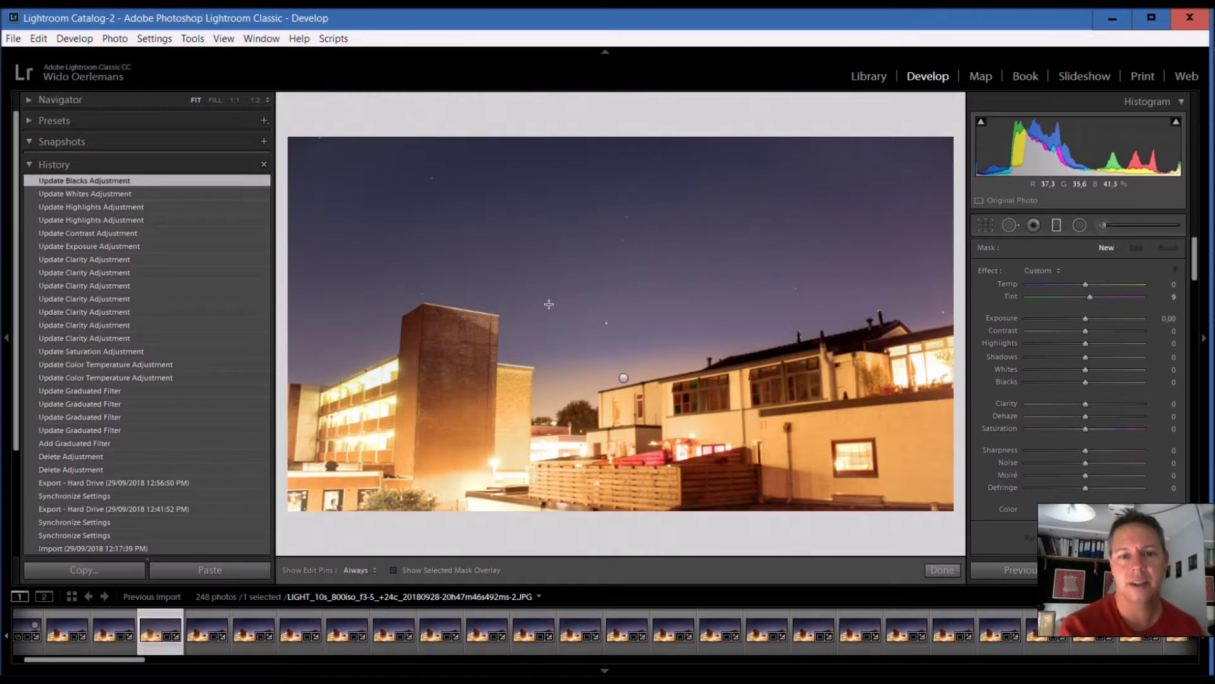
Step: Compare with the Import history state, then return to the latest Update Blacks Adjustment step
scroll(135, 465, down, 3)
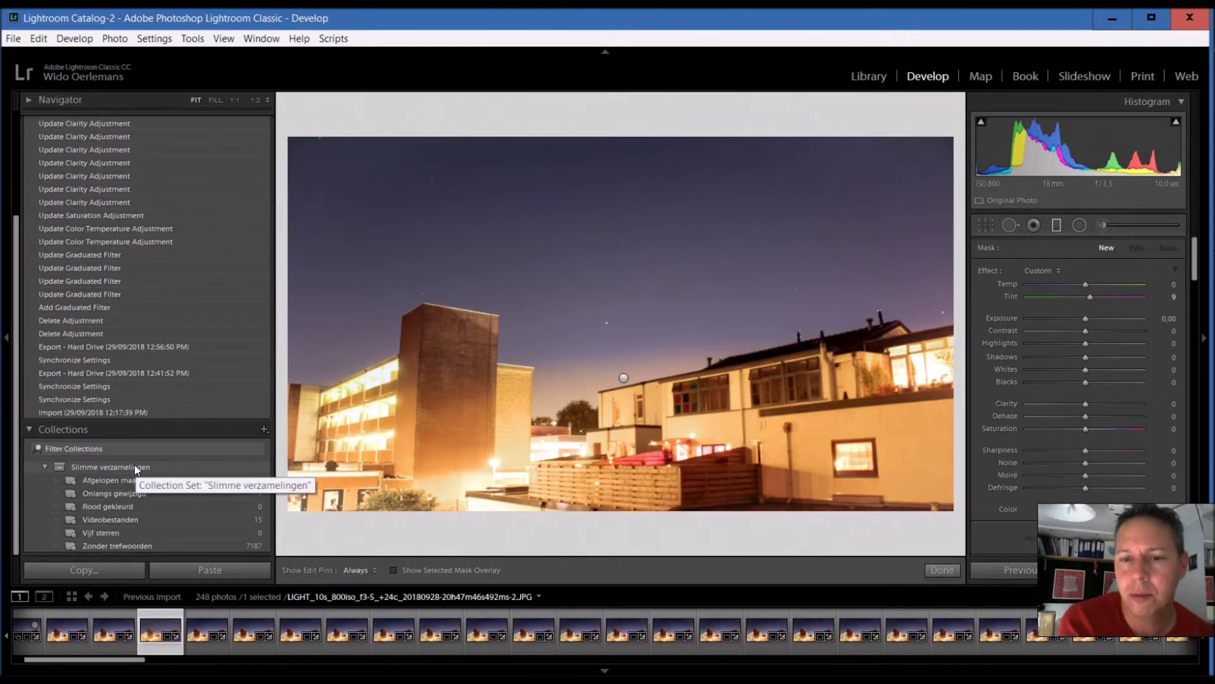
click(109, 414)
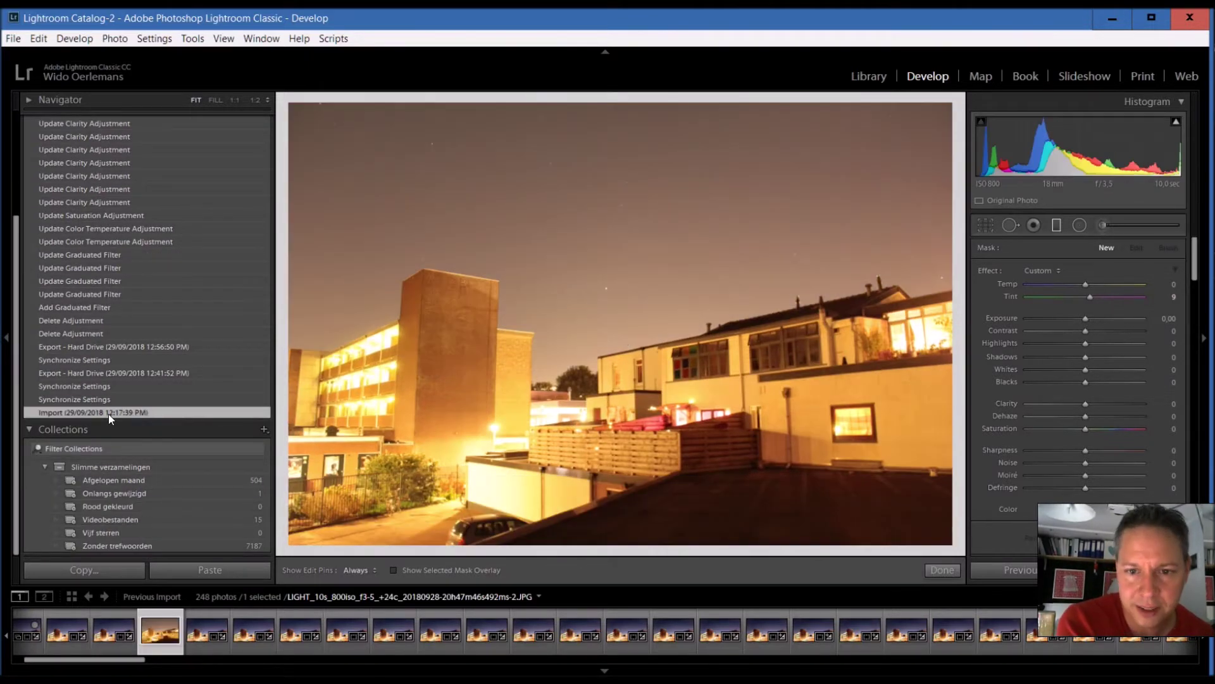
scroll(108, 414, up, 3)
click(111, 184)
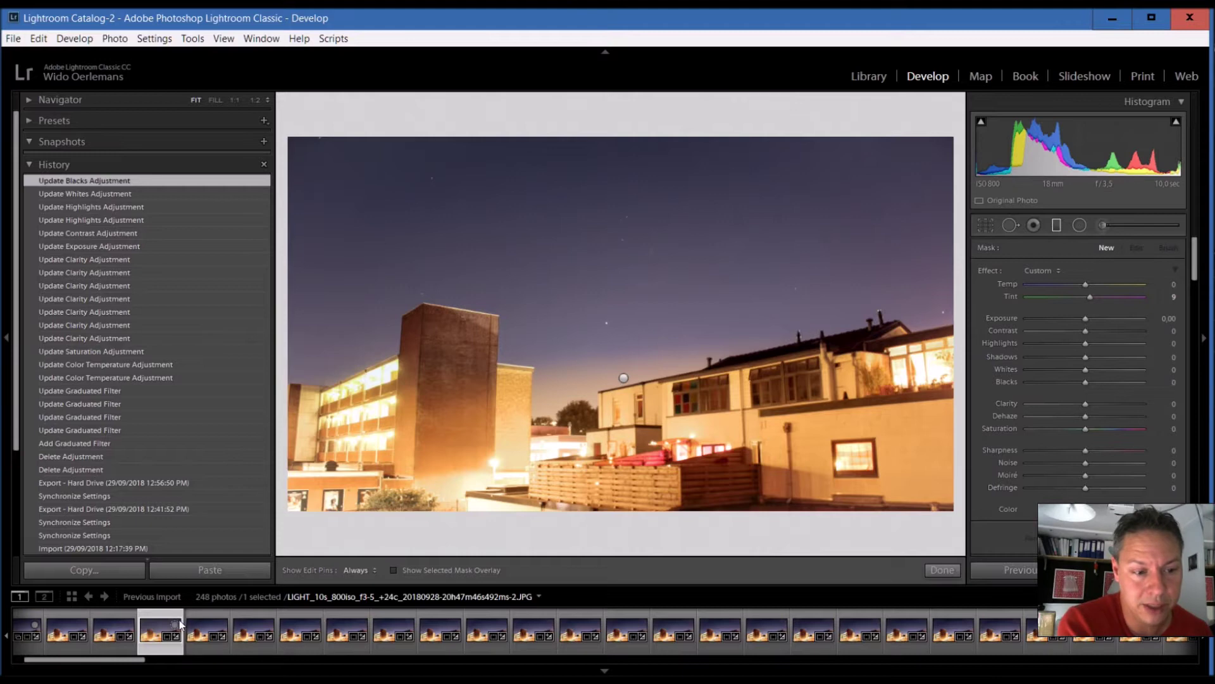
Step: Copy the night photo's develop settings with all groups checked and select the 12 sequence photos
click(74, 575)
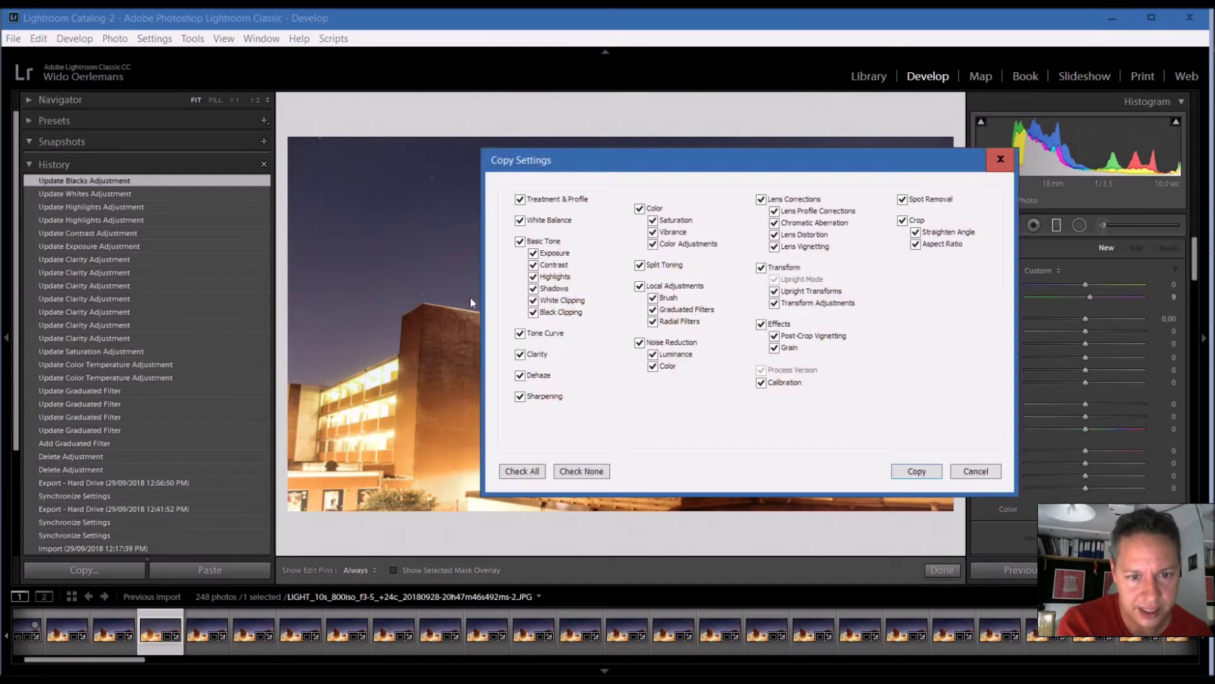
click(905, 472)
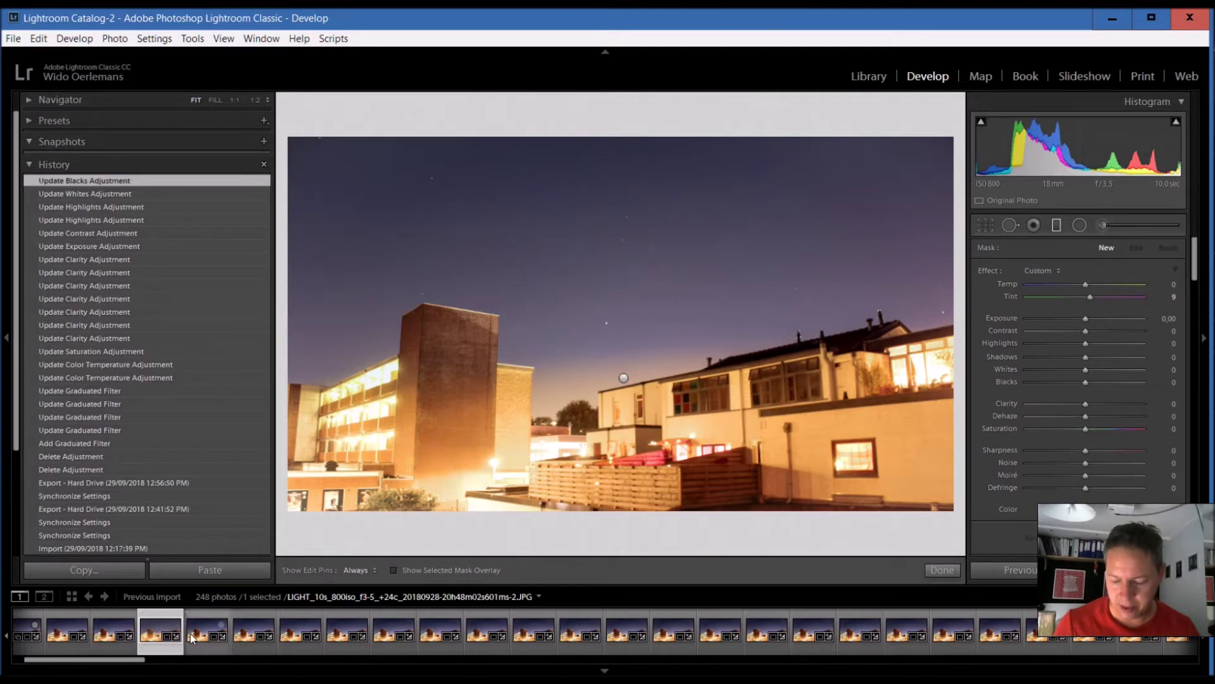
shift+click(665, 631)
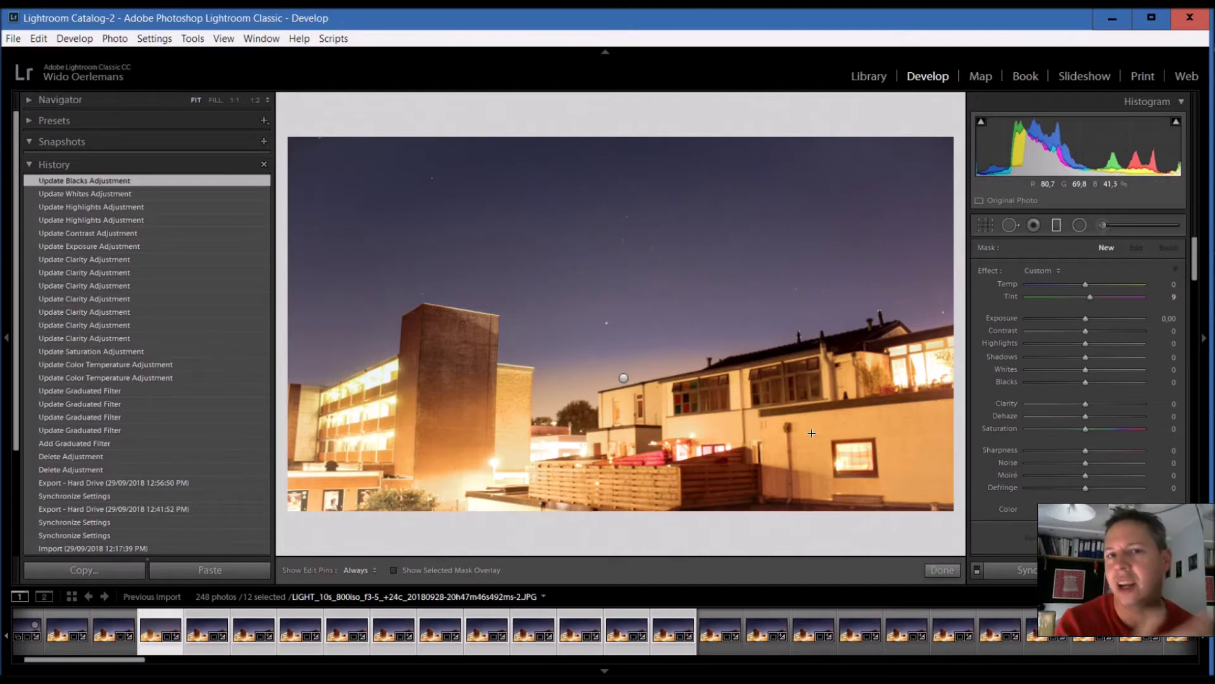
Step: Synchronize the settings, sky filter included, across the 12 selected photos and close the filter tool
click(1027, 571)
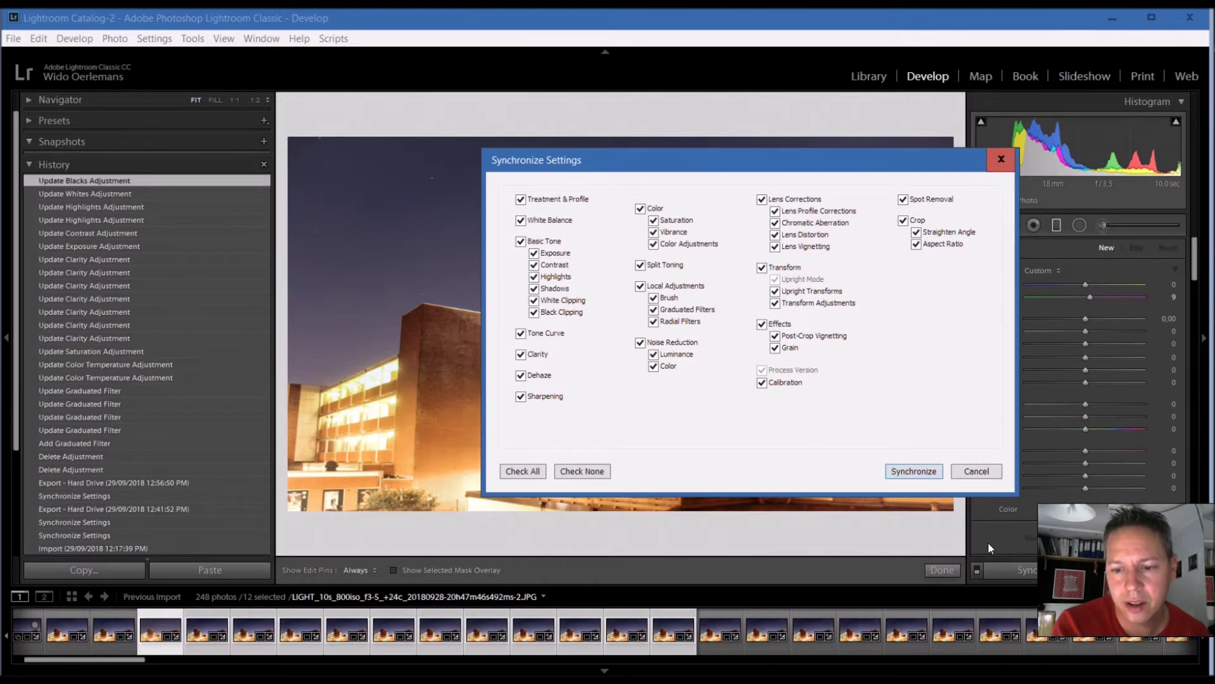
click(922, 471)
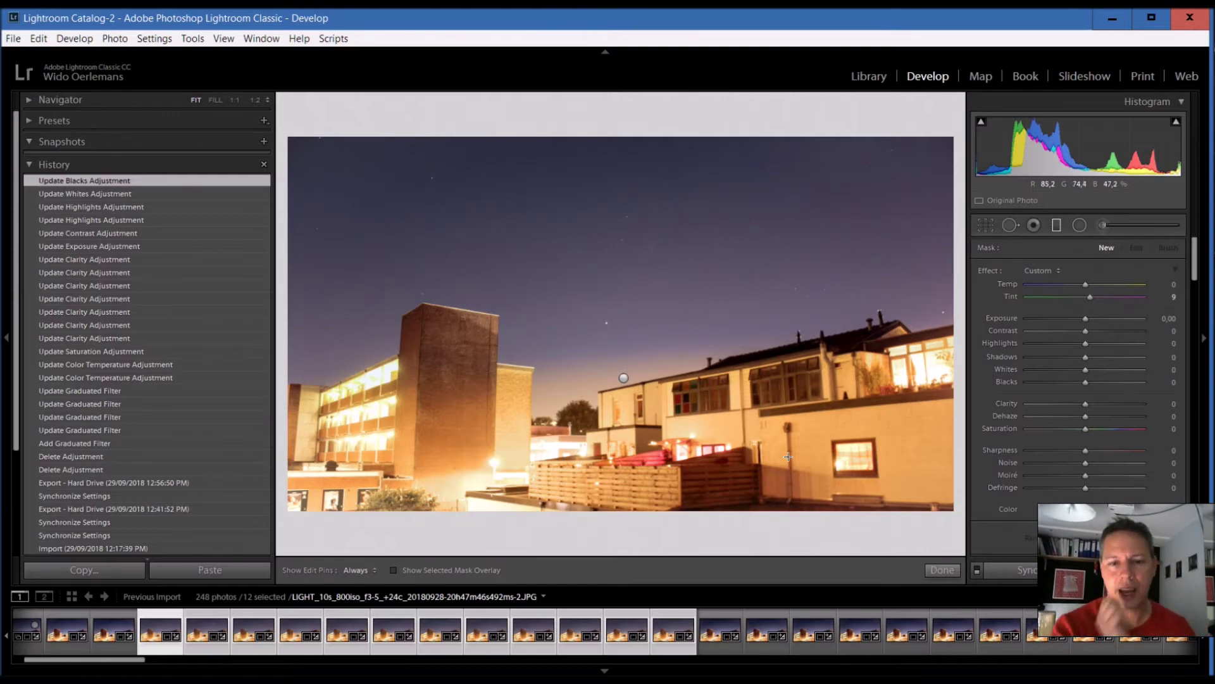
click(1055, 224)
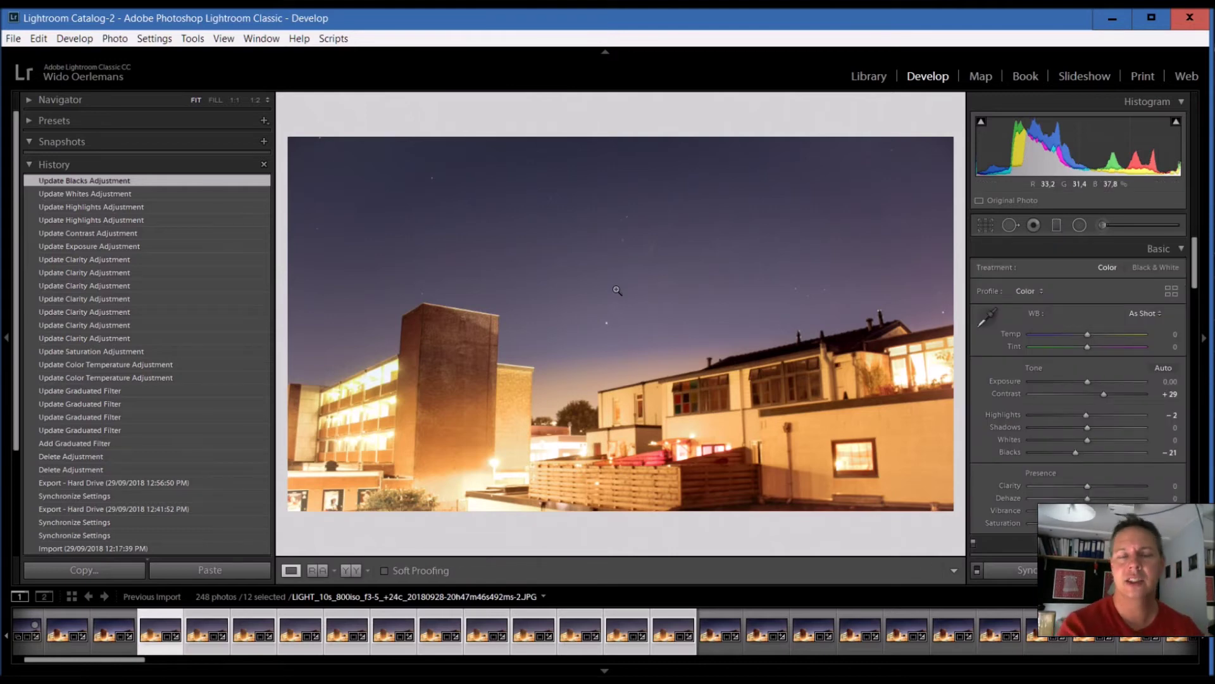